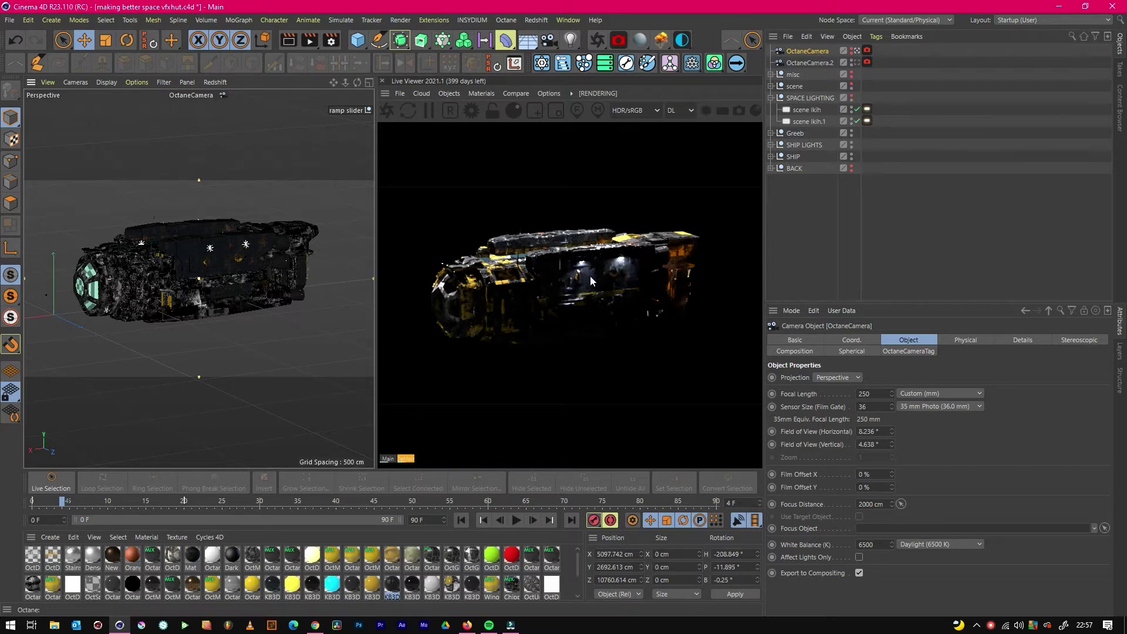
Step: Switch off both lights in the SPACE LIGHTING group and re-enable them one at a time to compare their effect on the ship
drag(857, 121, 857, 110)
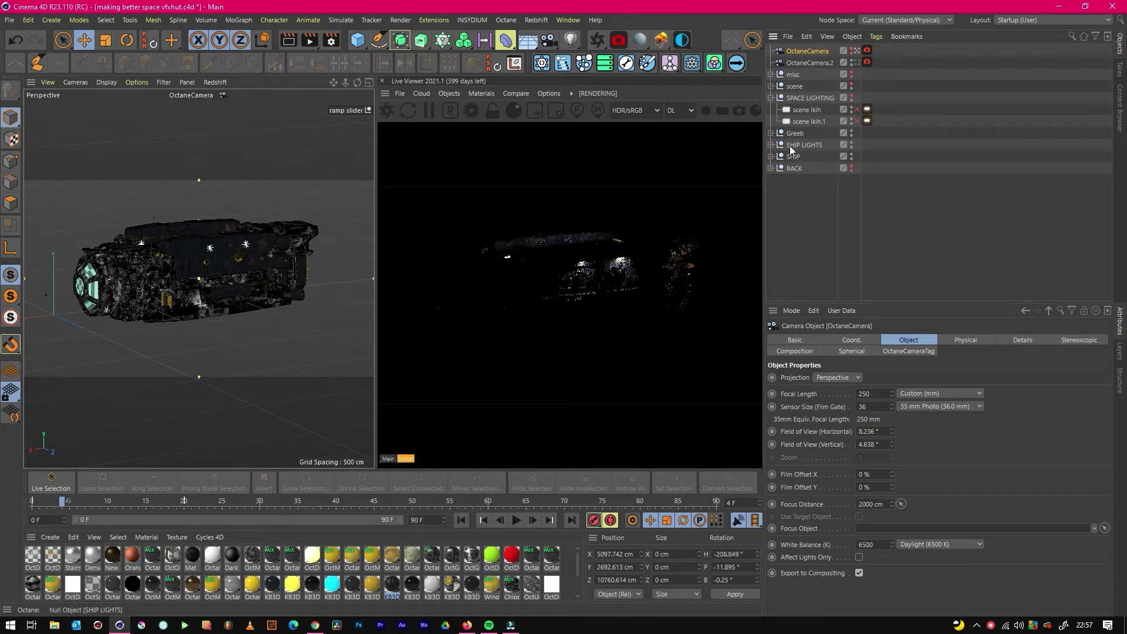
click(857, 121)
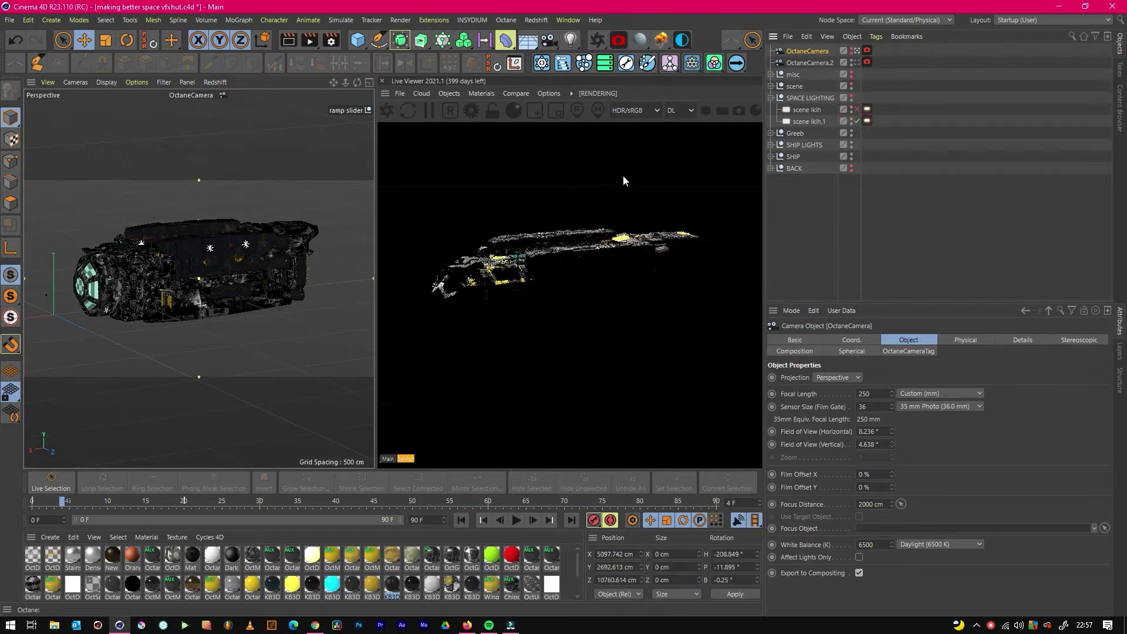
click(810, 121)
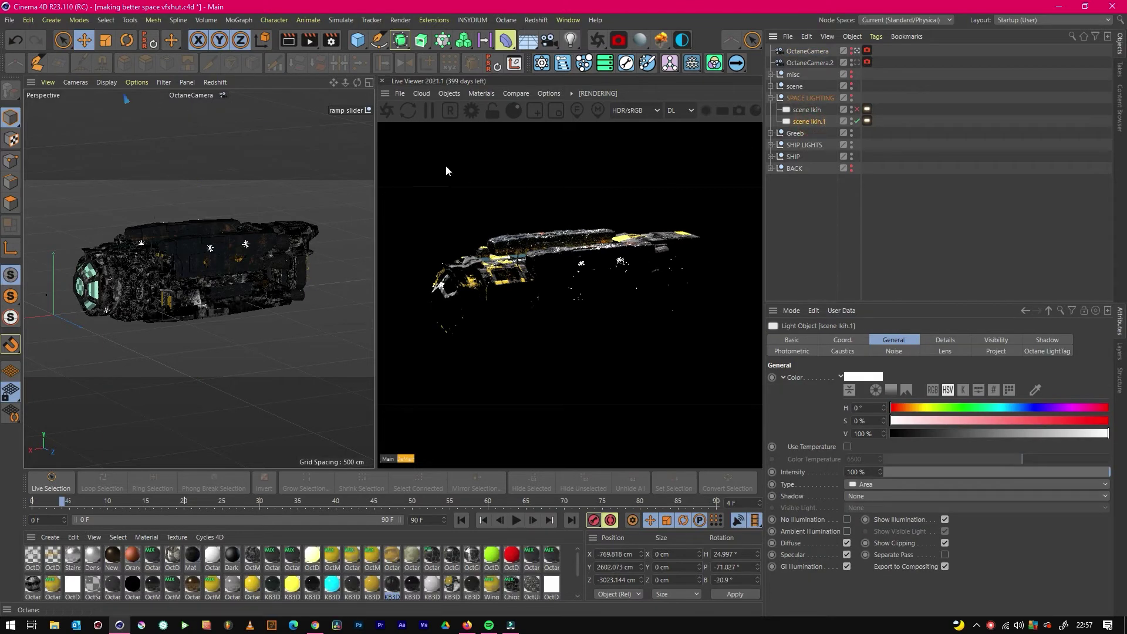
click(810, 110)
click(857, 109)
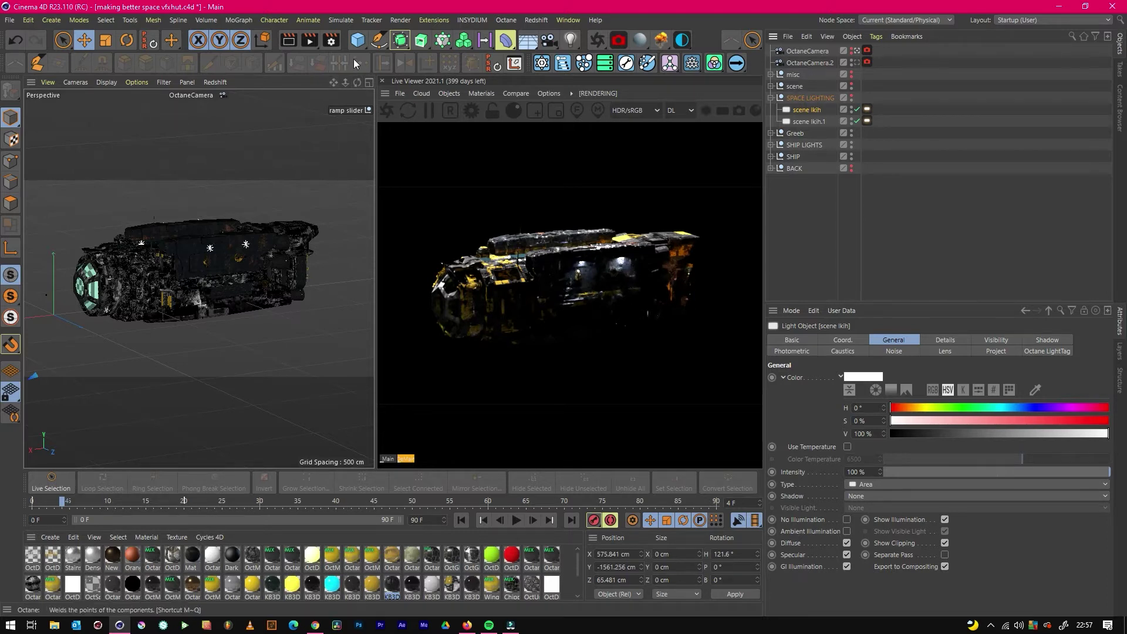
Step: Add a plane, enlarge it to about 1566 × 2349 cm and lower it beneath the ship to about Y −1068 cm
click(364, 45)
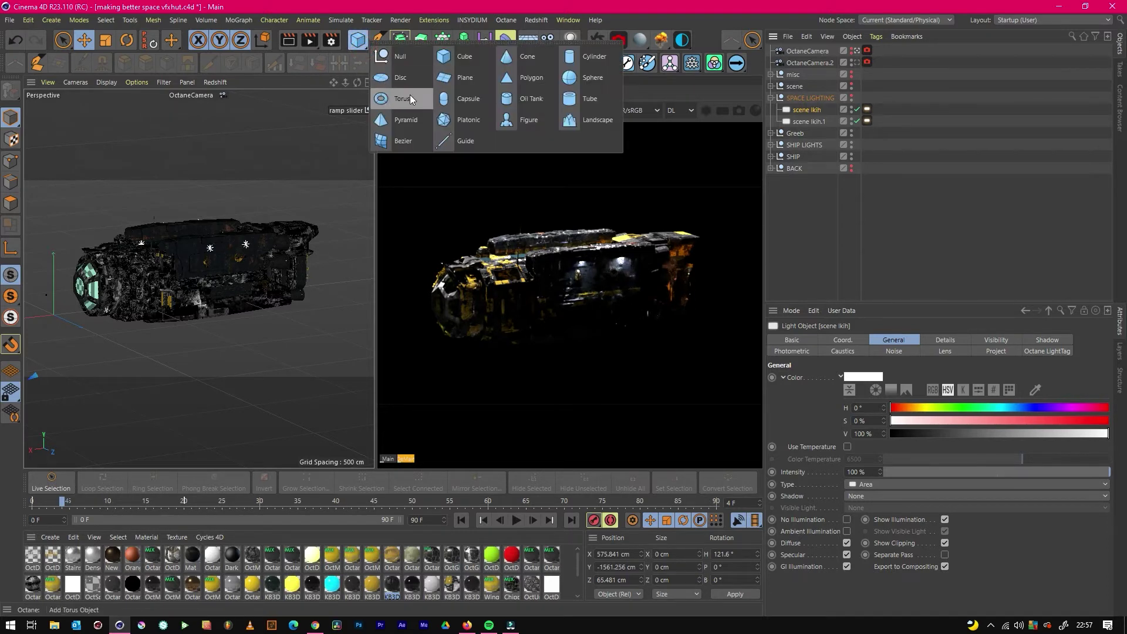
click(459, 81)
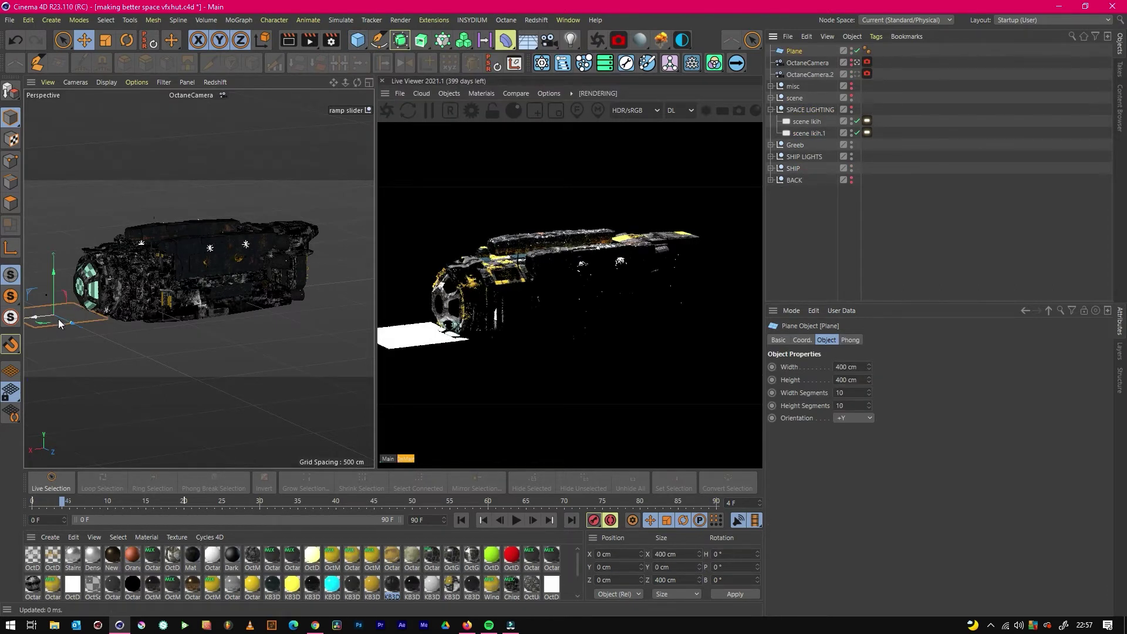
drag(73, 322, 44, 322)
mouse_move(316, 359)
mouse_down()
mouse_move(322, 390)
mouse_move(316, 369)
mouse_up()
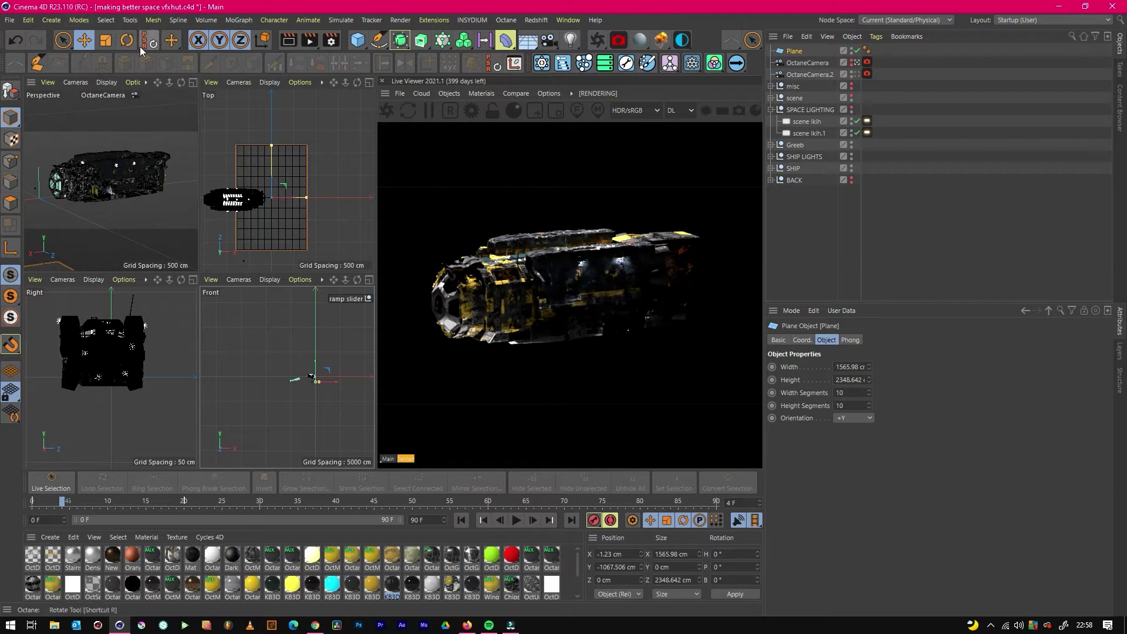
Step: Tilt the plane to about H −33.5°, P −138°, B −0.7° and move it to about X −992, Y −521, Z 884 cm
key(r)
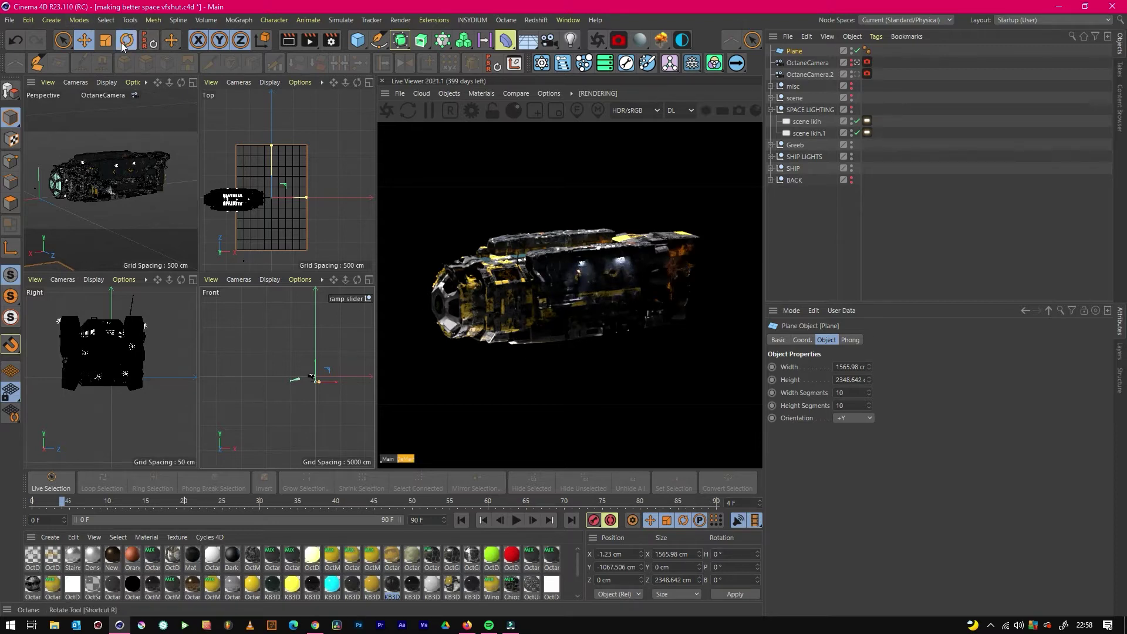
drag(332, 381, 296, 369)
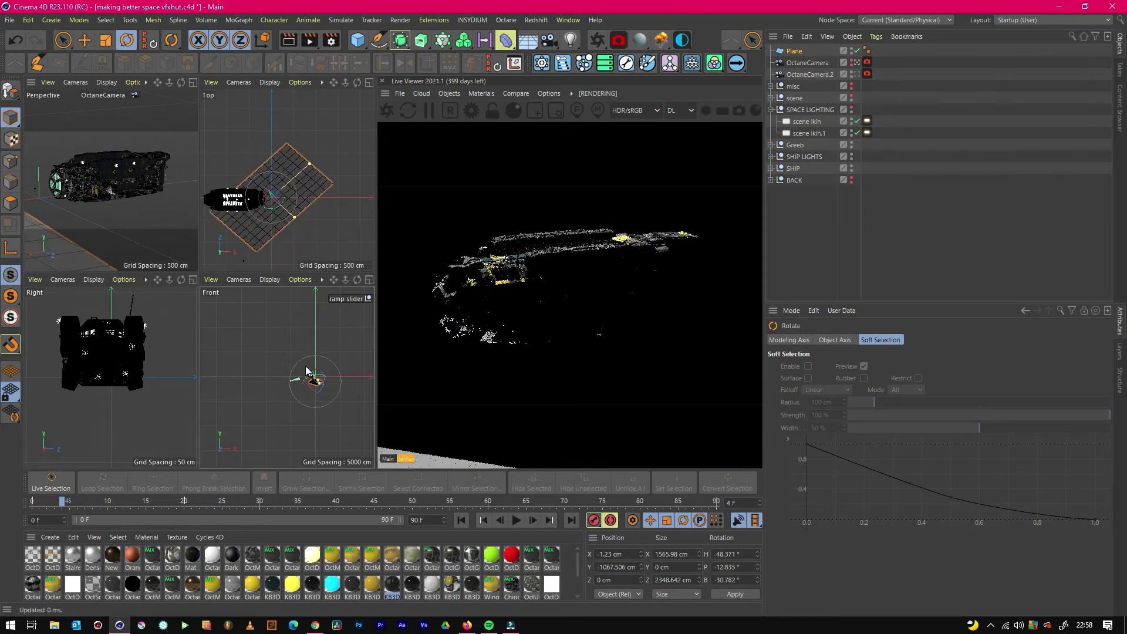
mouse_move(162, 347)
mouse_down()
mouse_move(162, 377)
mouse_move(162, 352)
mouse_up()
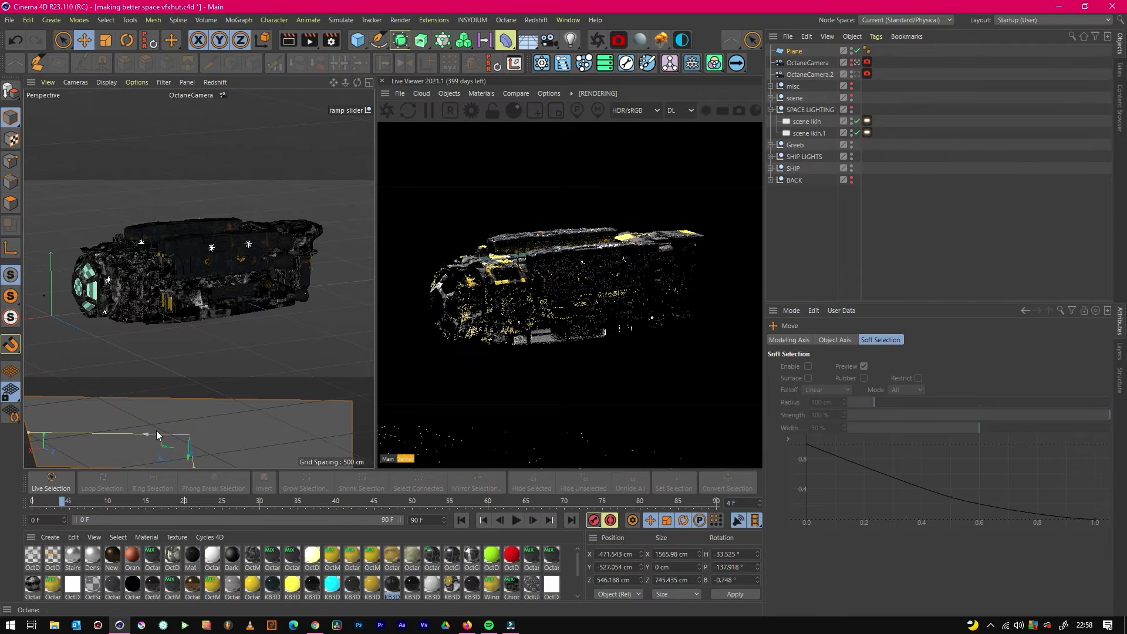
drag(157, 431, 284, 422)
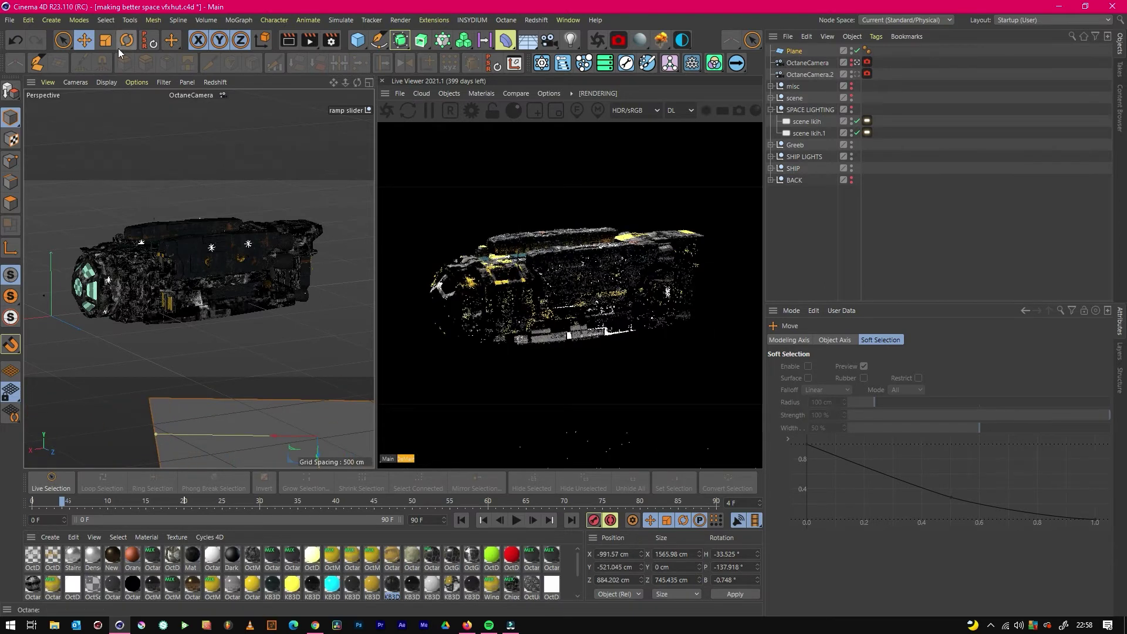
Step: Rotate the plane to about H −22°, P −147°, B −3° and shift it to about X −915, Y −929, Z 1142 cm
key(r)
mouse_move(303, 444)
mouse_down()
mouse_move(302, 455)
mouse_move(300, 436)
mouse_up()
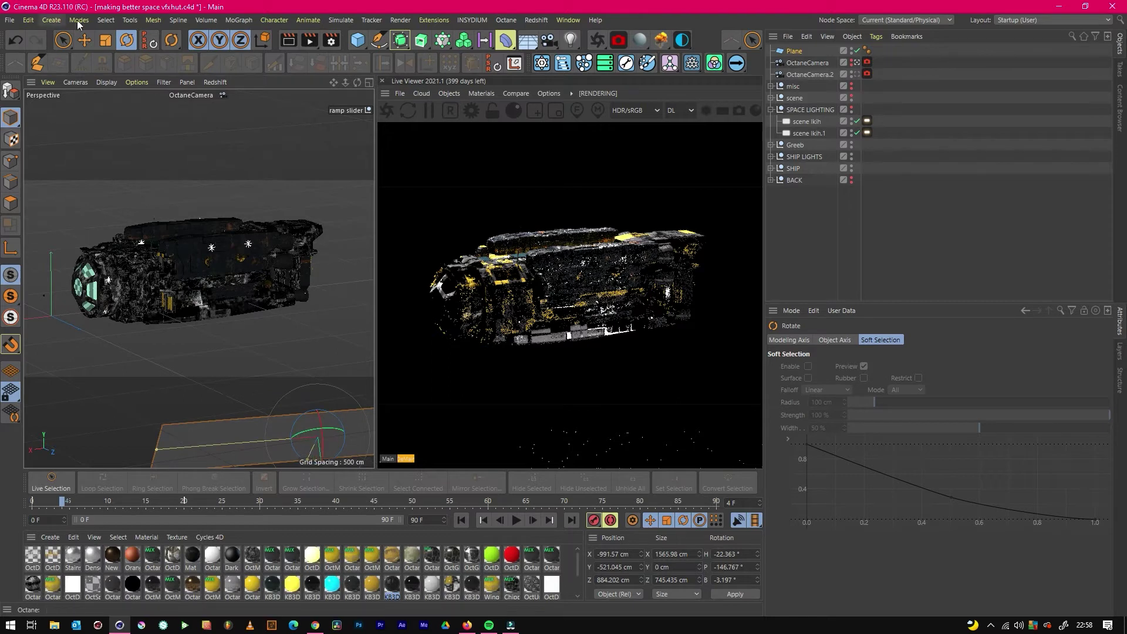
key(e)
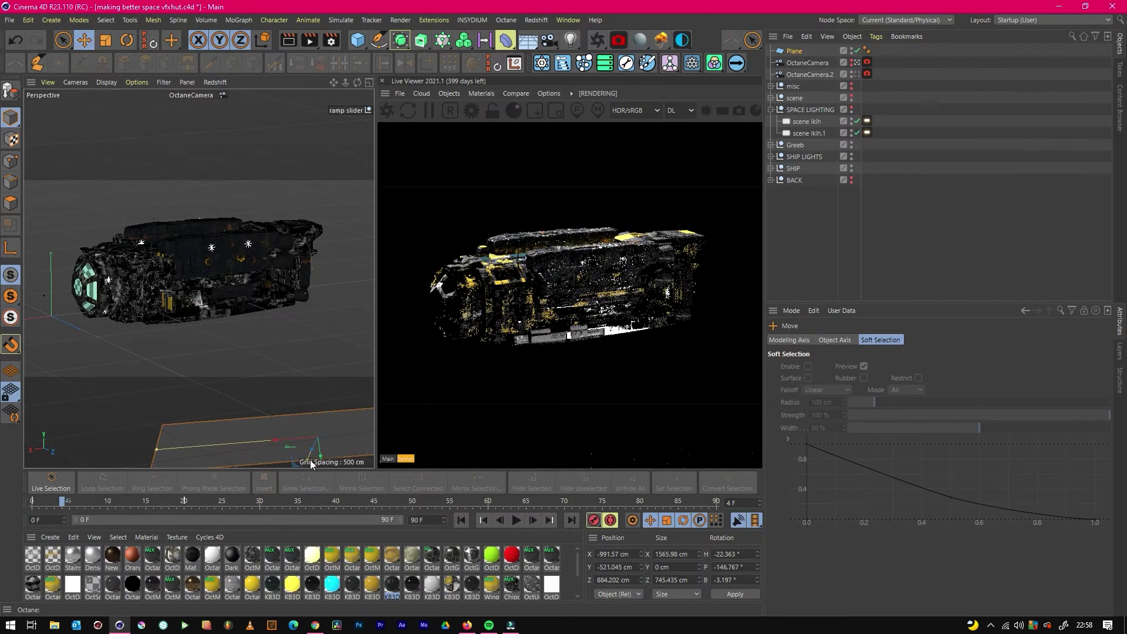
mouse_move(305, 461)
mouse_down()
mouse_move(296, 482)
mouse_move(323, 456)
mouse_up()
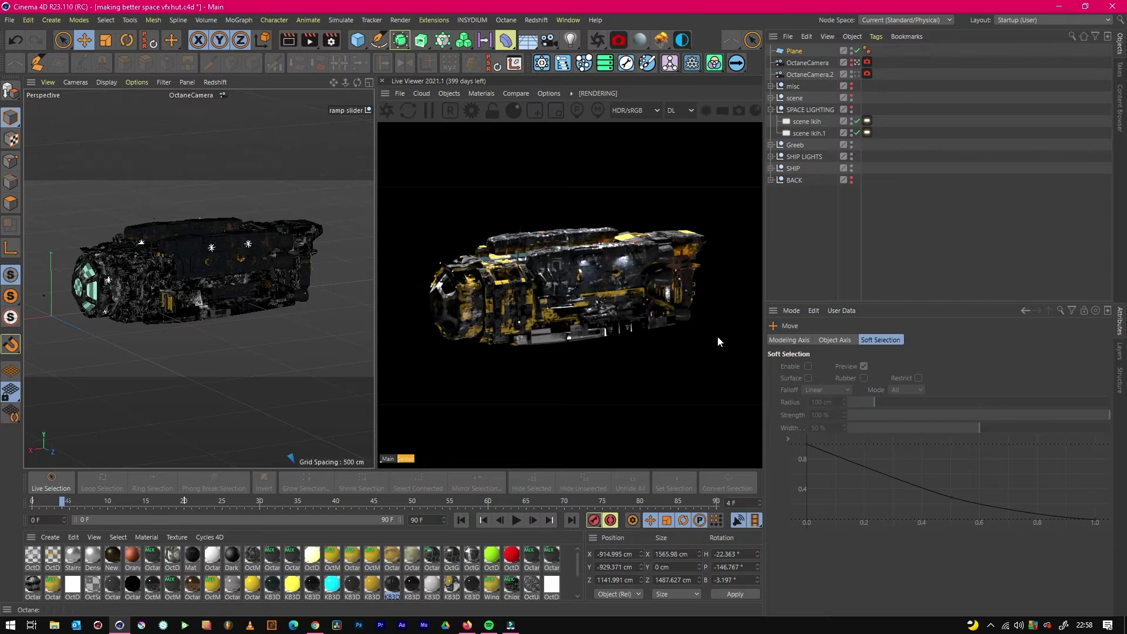
Step: Move the plane away from the ship in the top view to about X −255, Y 208, Z 2747 cm
middle_click(186, 356)
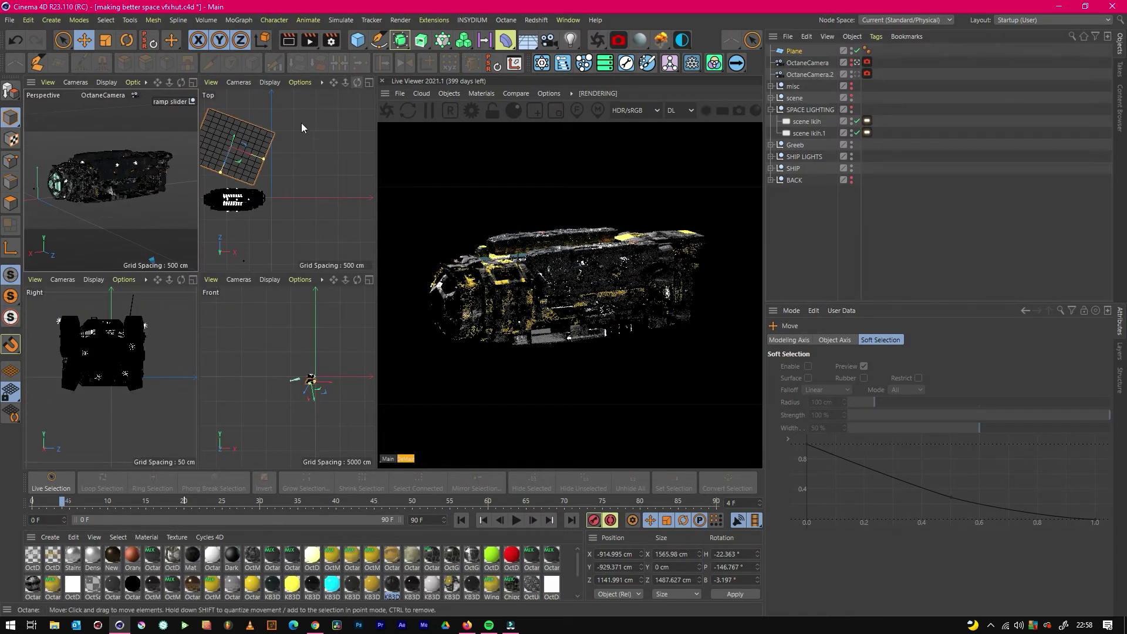
drag(333, 82, 470, 141)
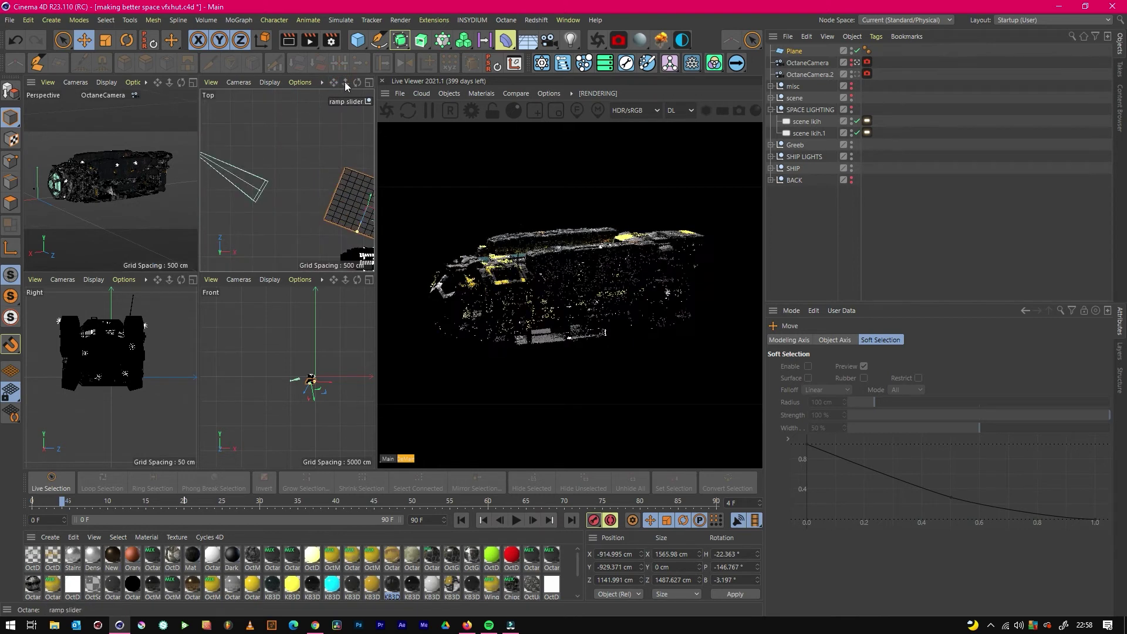
drag(345, 82, 294, 82)
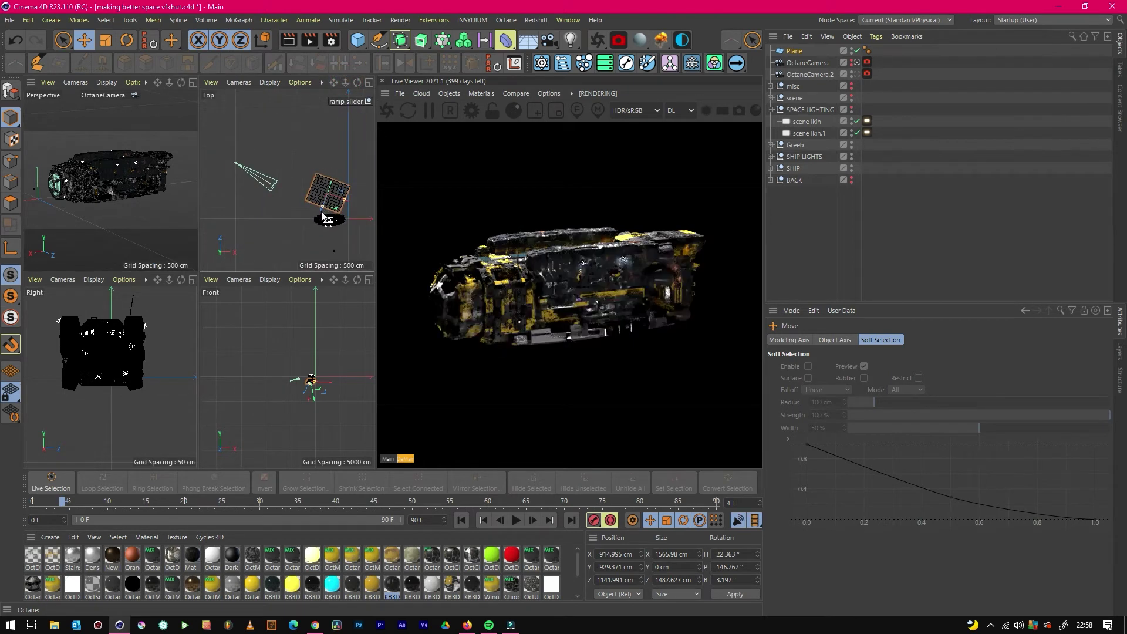
drag(321, 212, 338, 175)
middle_click(150, 252)
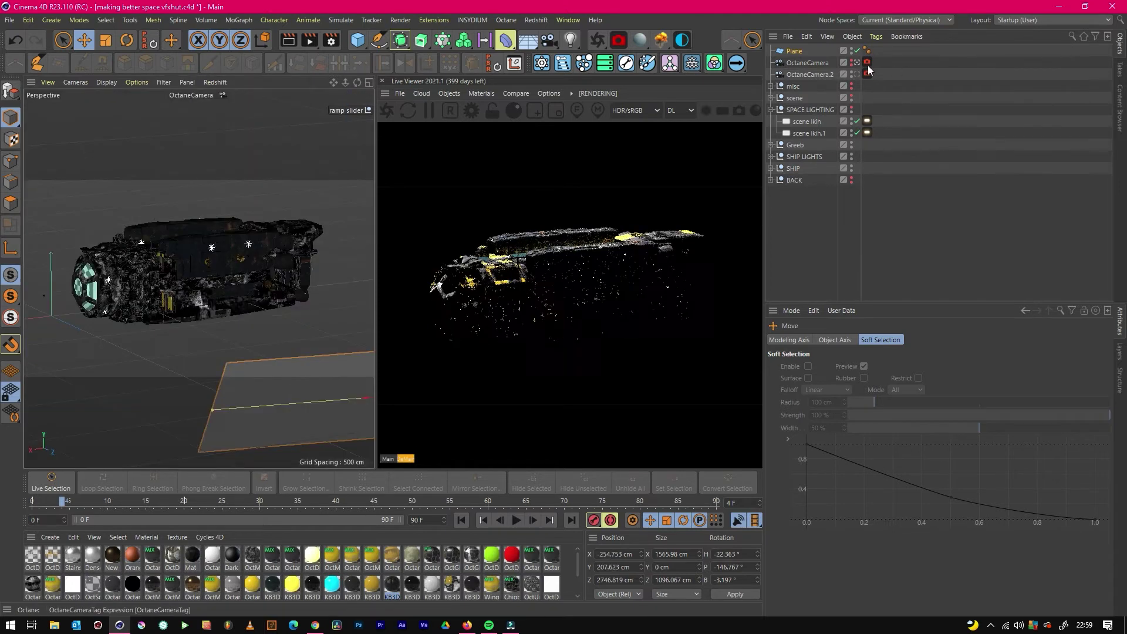
Step: Leave the OctaneCamera view, move the plane out of shot to about X 614, Y −2171, Z 4957 cm, and return to the camera
click(856, 62)
drag(357, 82, 337, 128)
drag(235, 327, 364, 464)
click(856, 63)
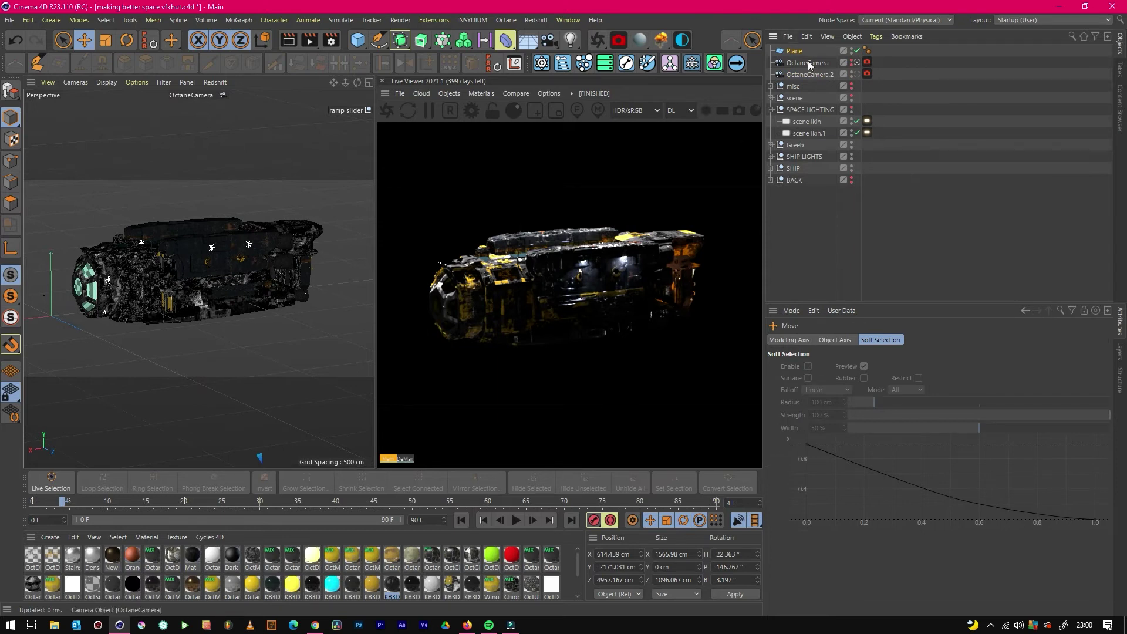
Step: Create a new Octane diffuse material and apply it to the plane
click(642, 47)
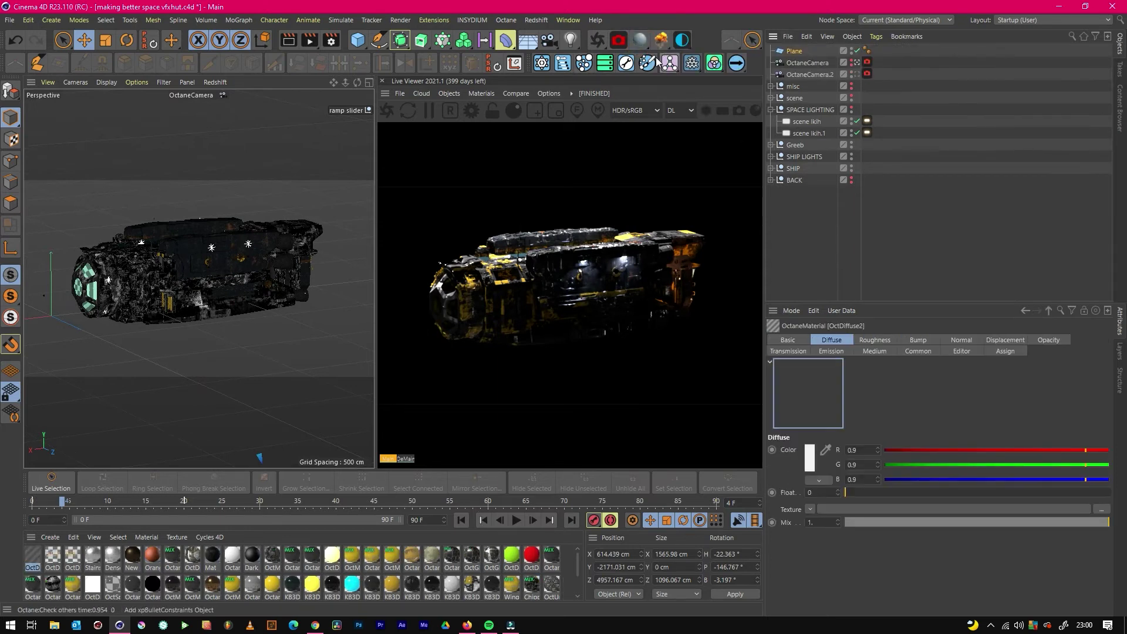
drag(33, 555, 803, 54)
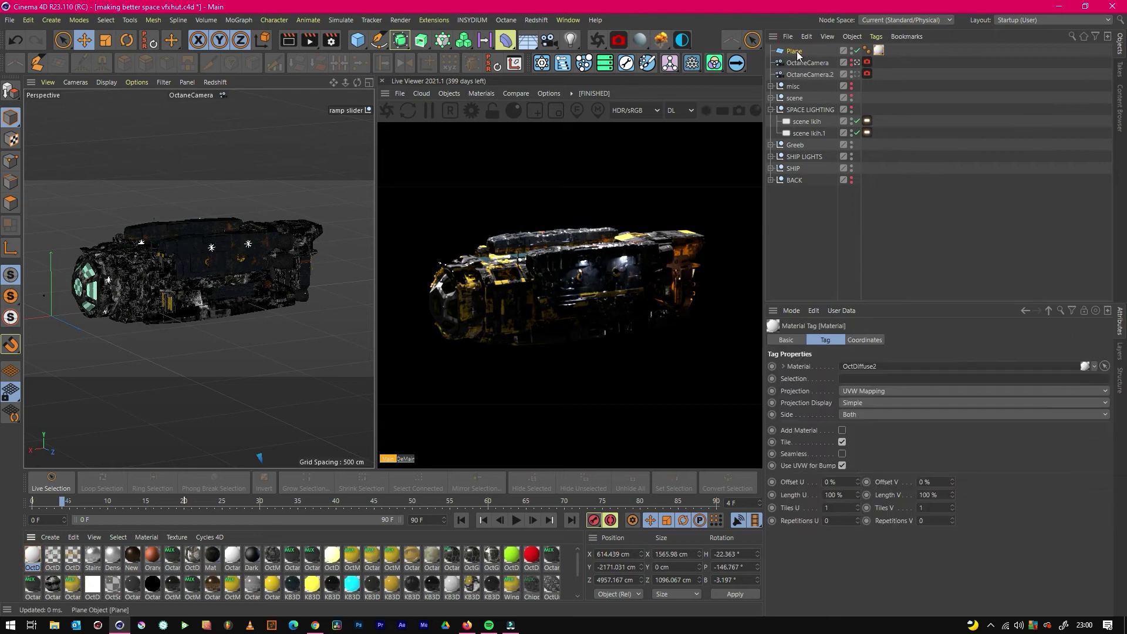
Step: Set the plane material's diffuse color to a yellow-green with hue 67°, saturation 44% and value 74%
double_click(33, 554)
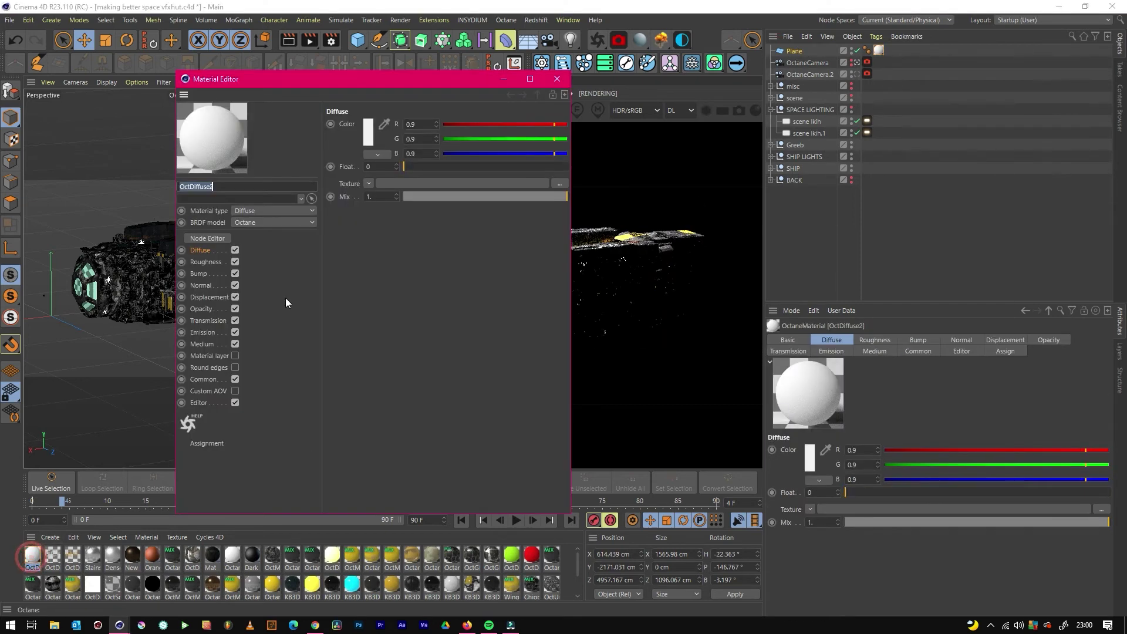
click(503, 139)
mouse_move(492, 125)
mouse_down()
mouse_move(476, 124)
mouse_move(510, 124)
mouse_up()
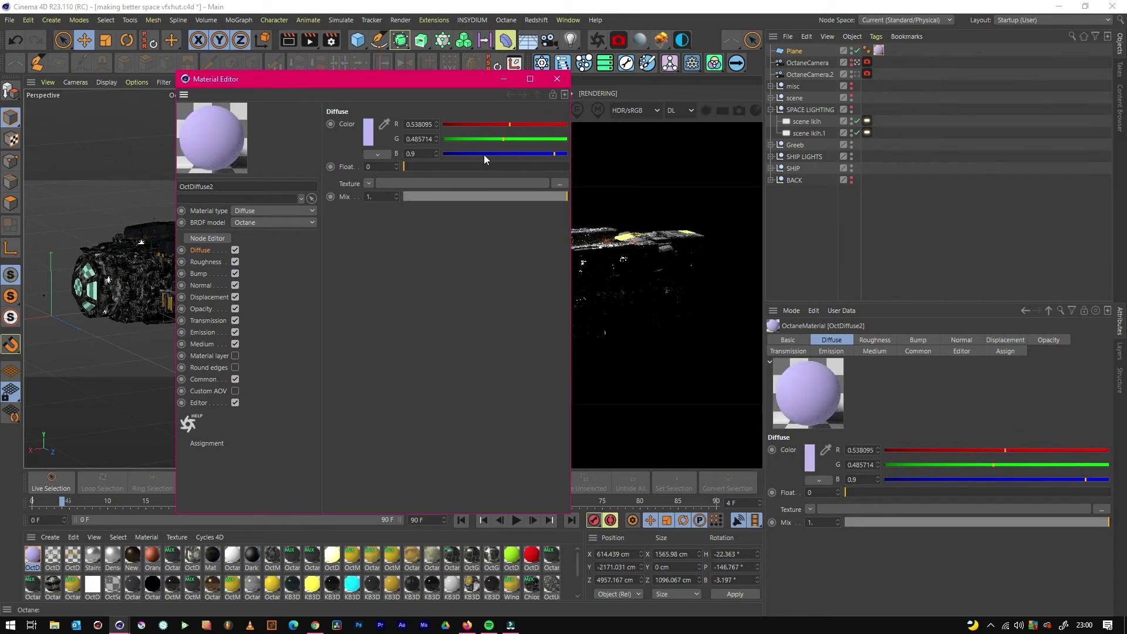
click(368, 132)
drag(342, 128, 433, 153)
click(365, 160)
click(374, 160)
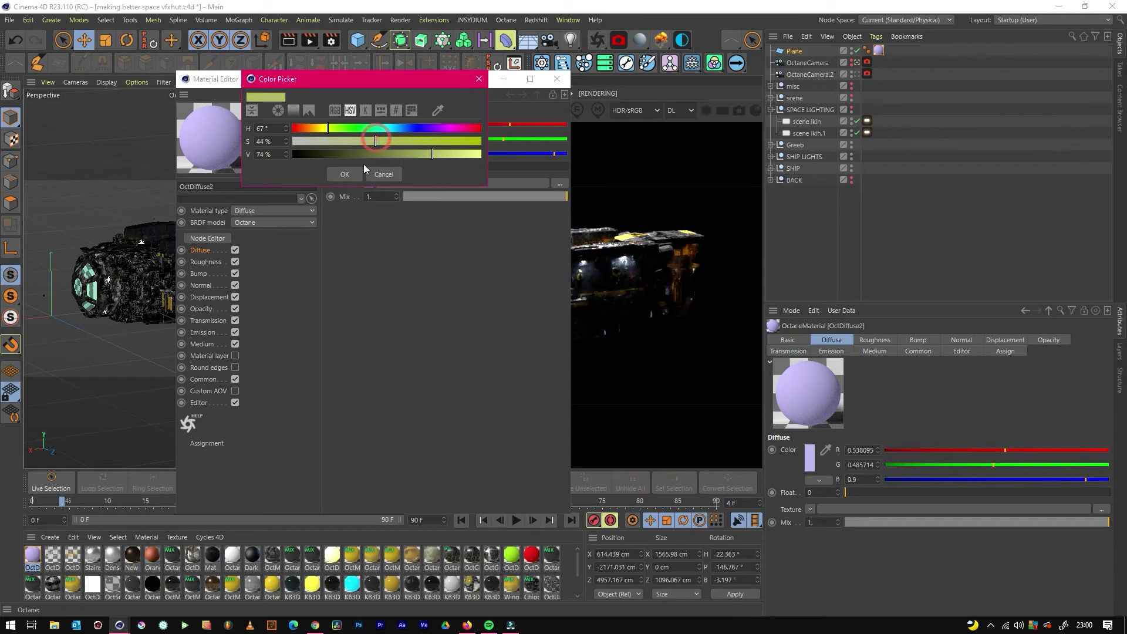
click(345, 174)
click(557, 79)
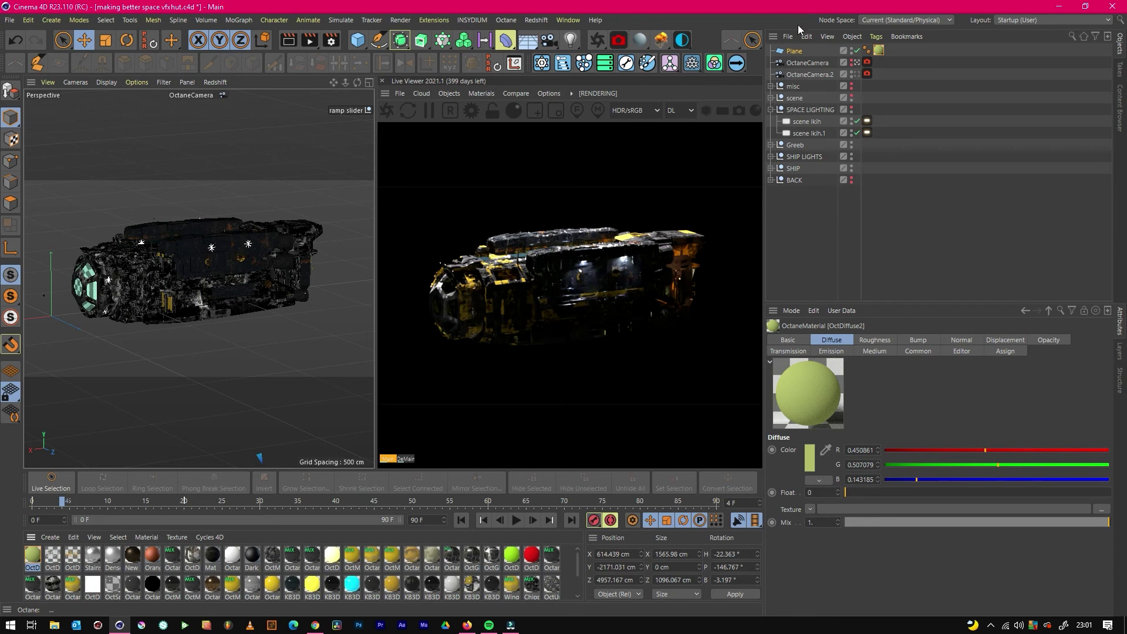
Step: Change the plane material's diffuse color to bright red with R 1, G about 0.038 and B about 0.005
click(878, 51)
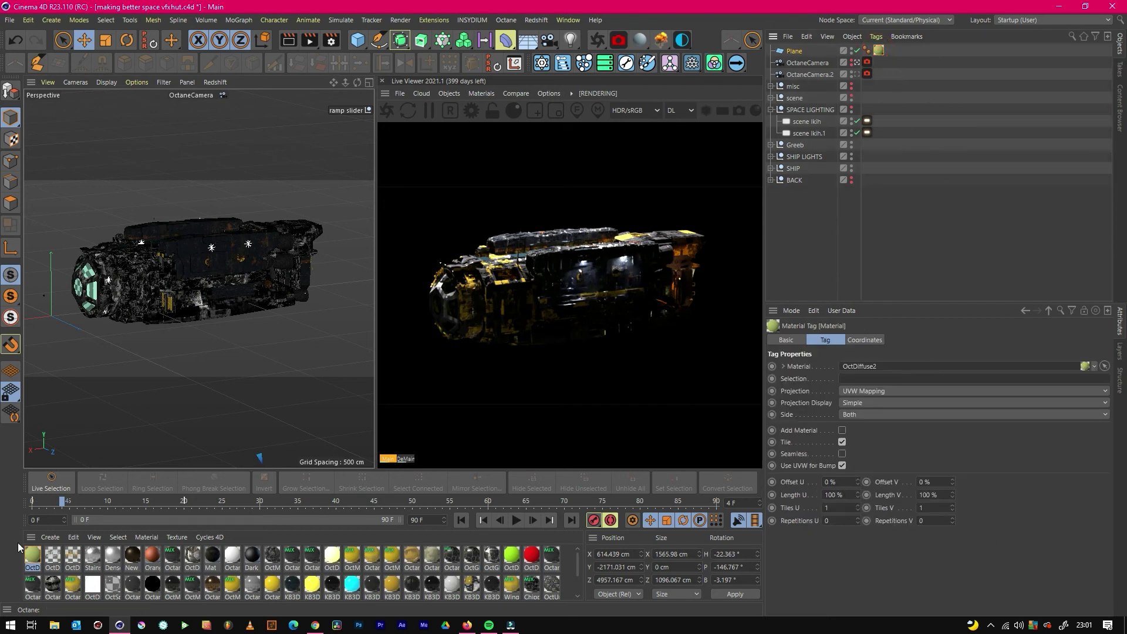
double_click(33, 554)
drag(512, 123, 567, 125)
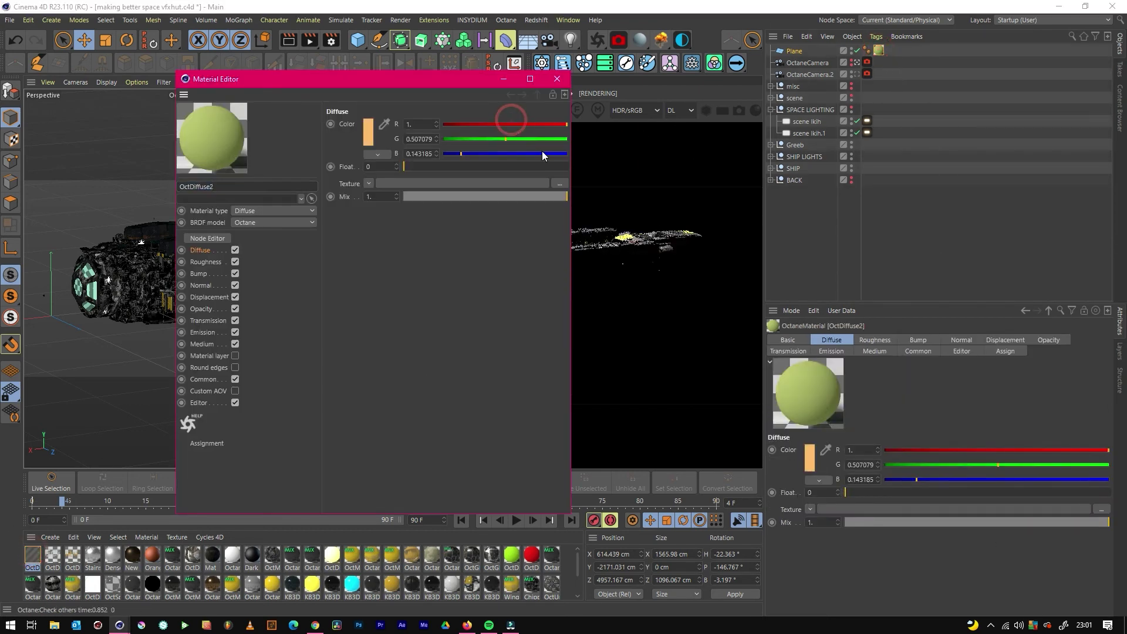
click(444, 154)
click(468, 139)
drag(470, 143, 448, 140)
click(557, 78)
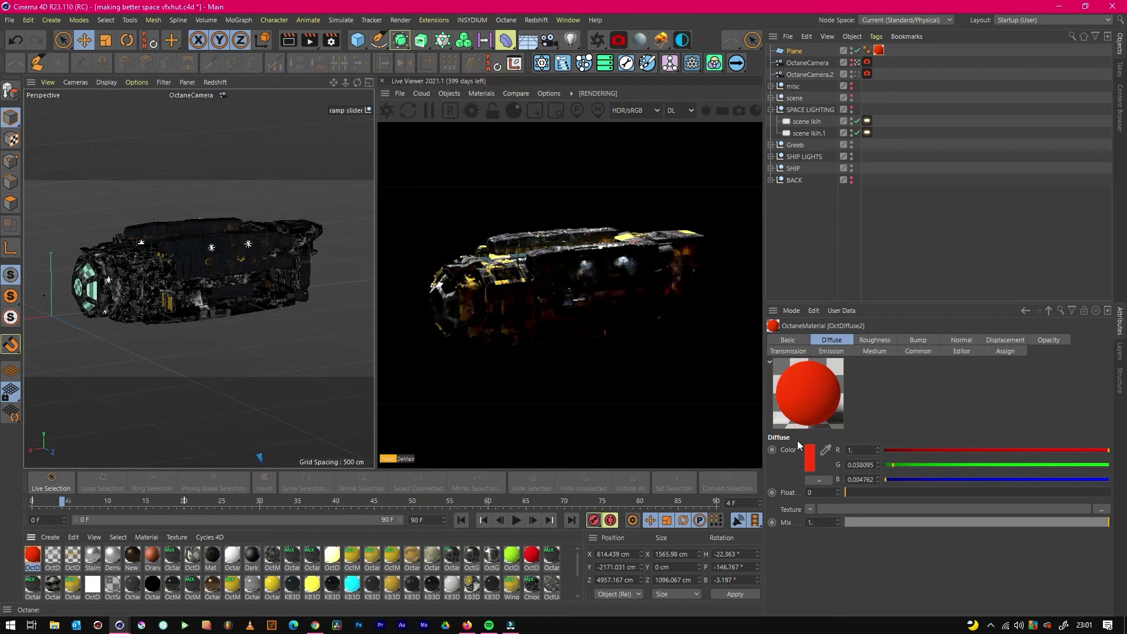